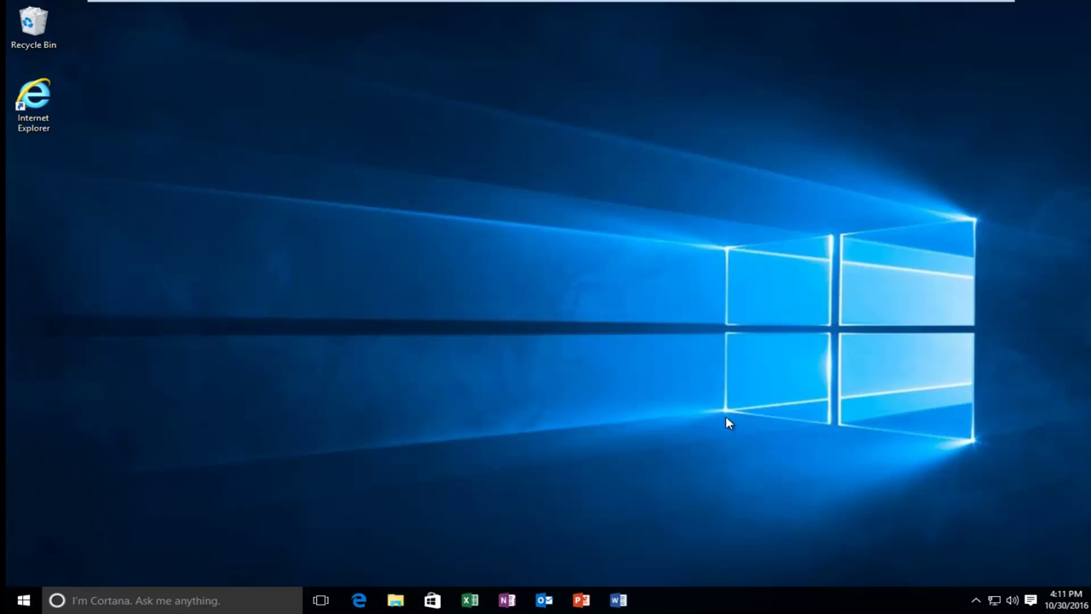
- Search the Start menu for 'control panel' and launch Control Panel
click(15, 603)
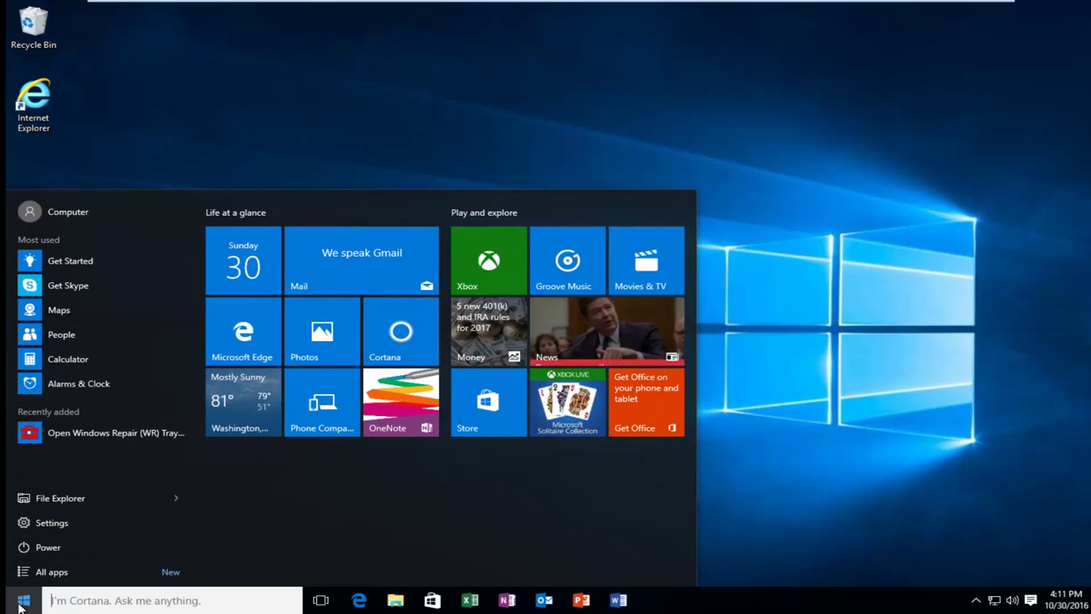
click(92, 600)
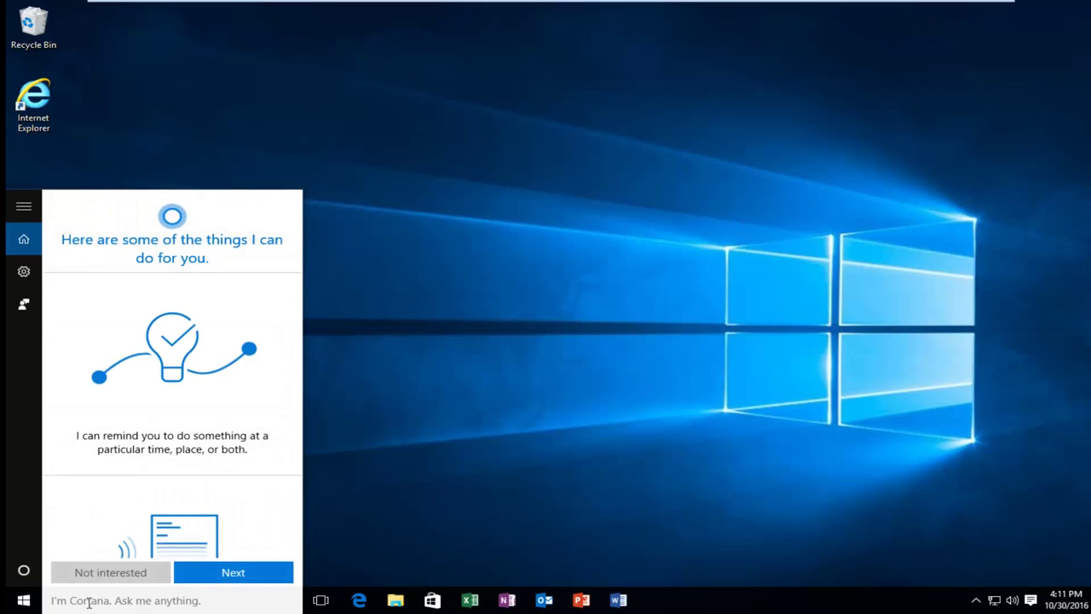
text(control panel)
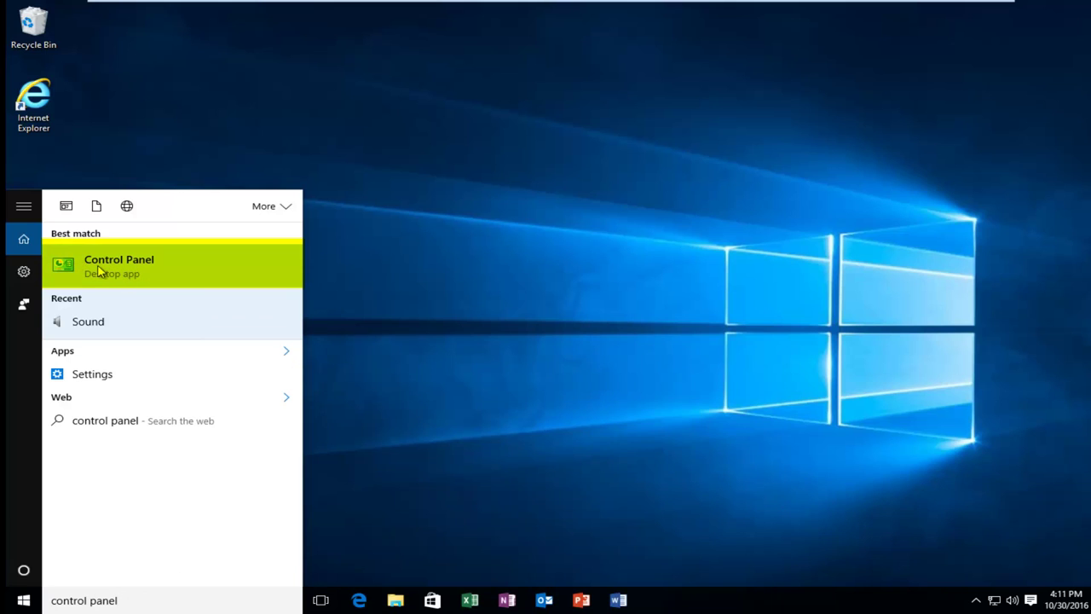
click(98, 271)
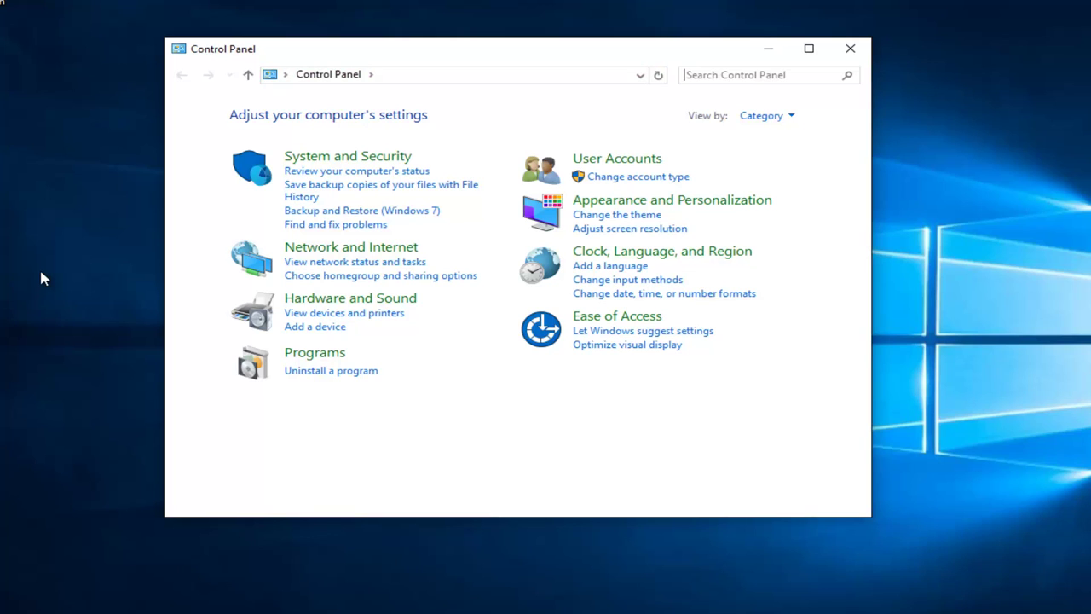
- Launch Services from System and Security > Administrative Tools, then close both Explorer windows
click(360, 161)
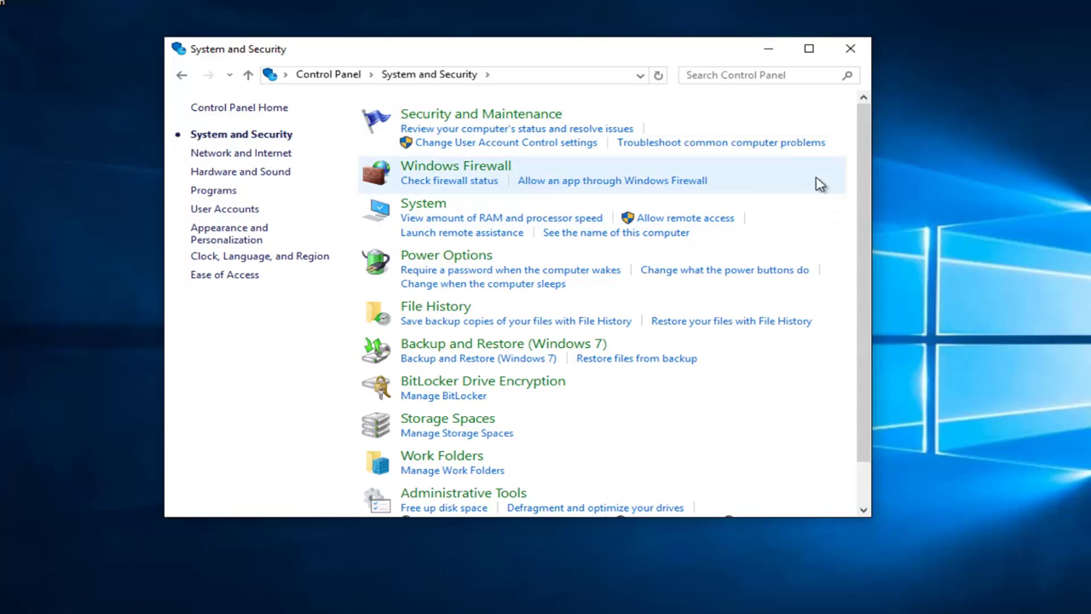
scroll(861, 171, down, 2)
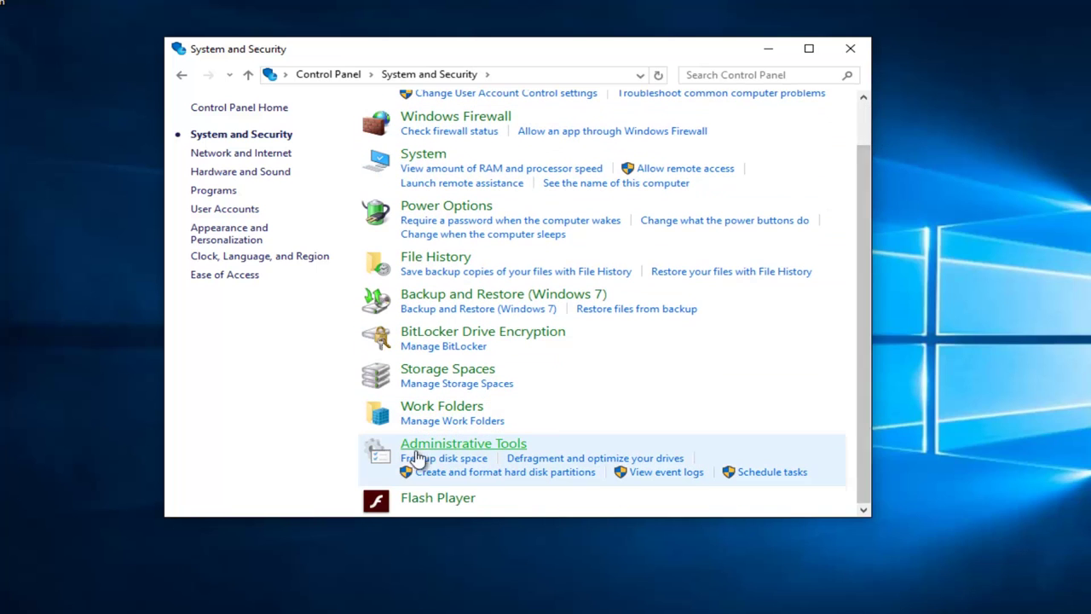
click(469, 447)
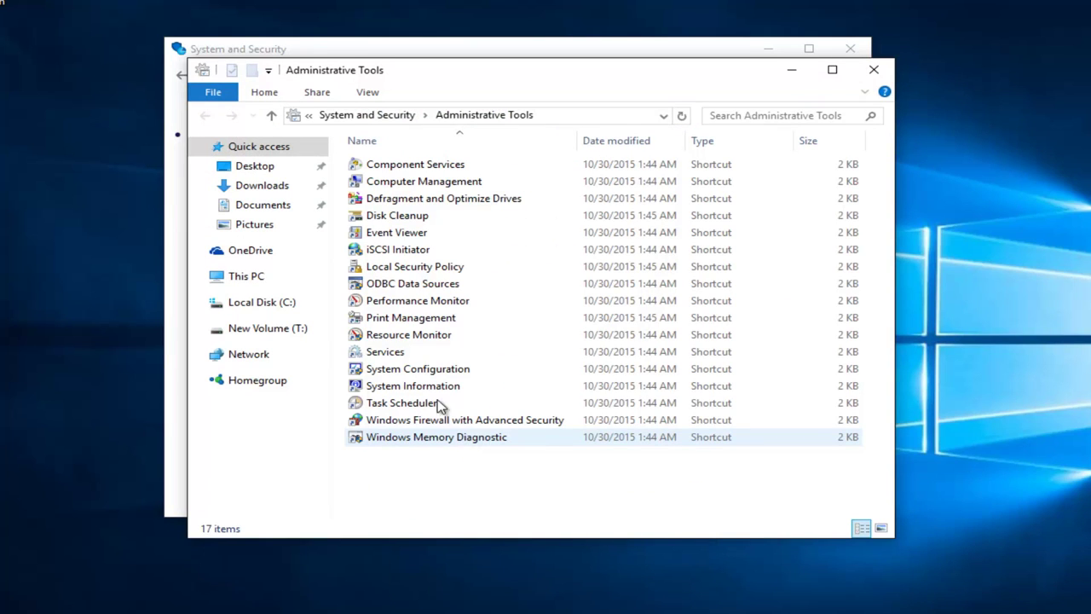
double_click(387, 358)
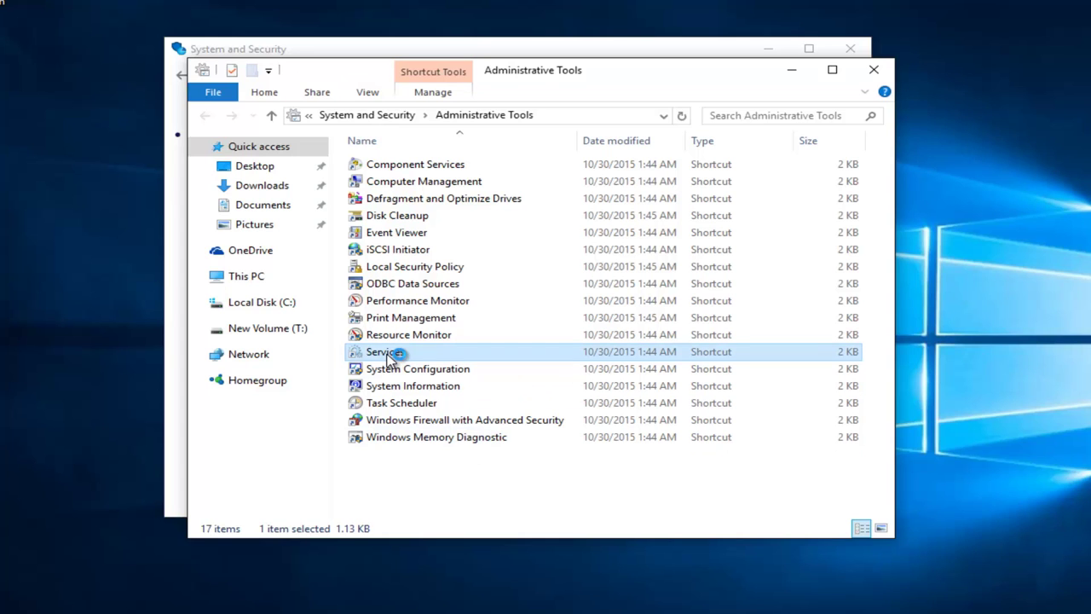
click(874, 70)
click(863, 50)
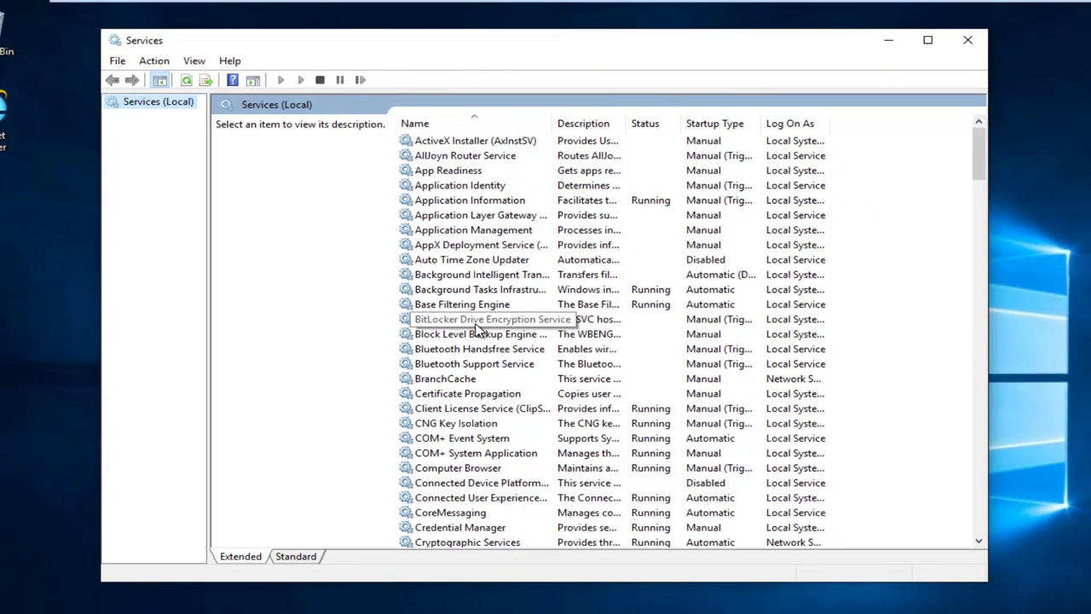
- Scroll the services list down and select Distributed Link Tracking Client
click(457, 364)
scroll(456, 365, down, 4)
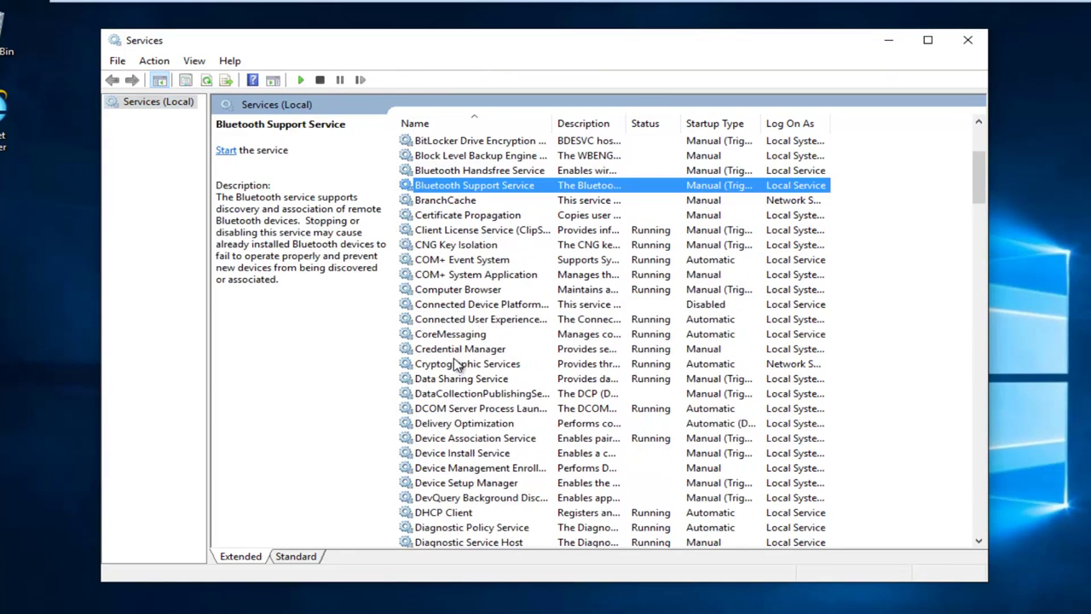
scroll(456, 364, down, 1)
scroll(471, 368, down, 1)
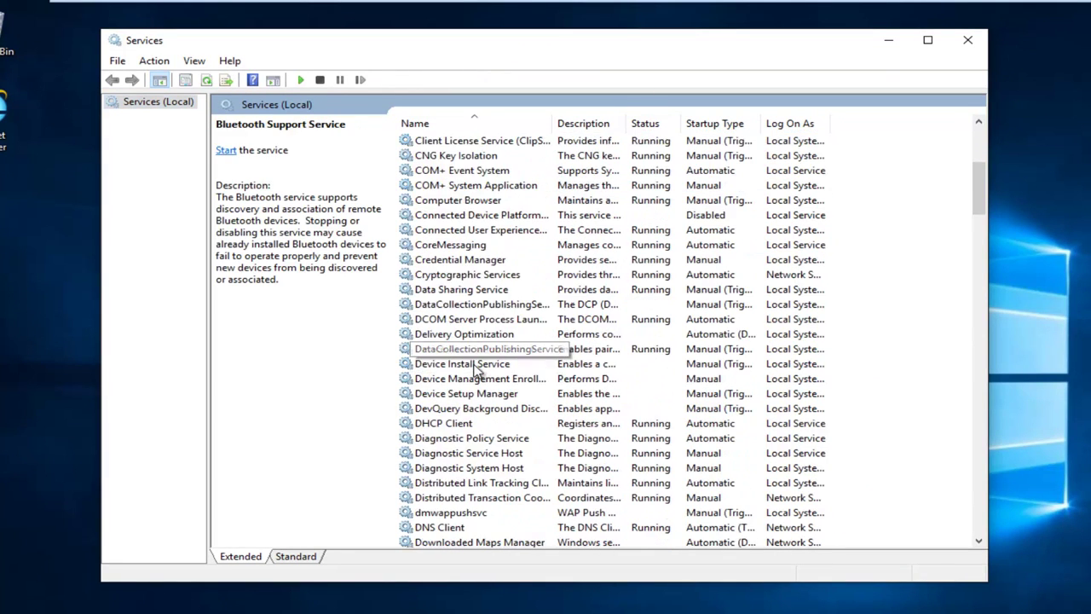
scroll(475, 368, down, 1)
click(449, 440)
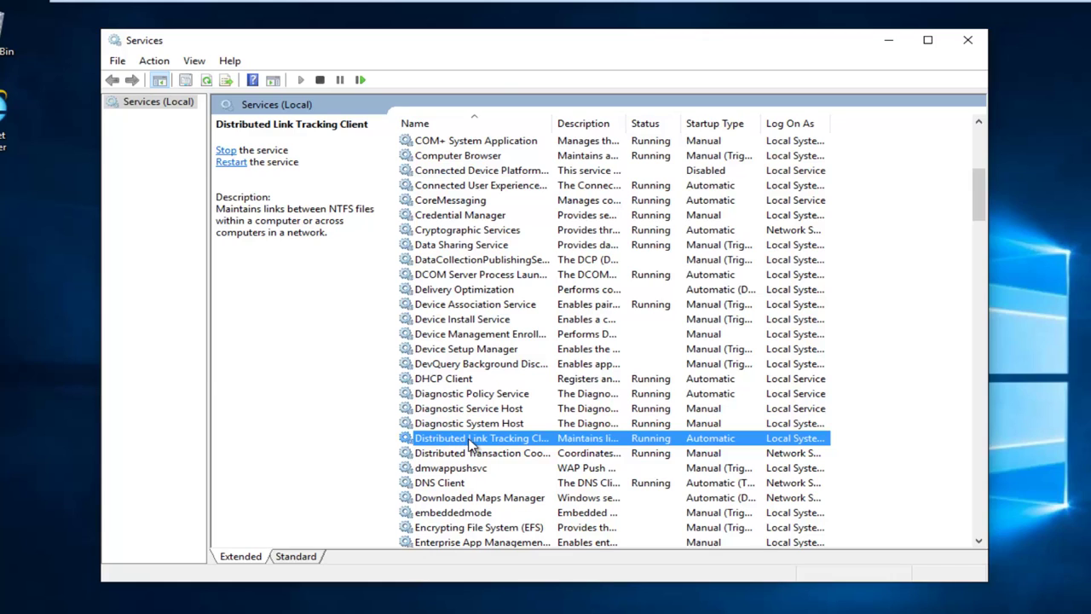
- Set the Distributed Link Tracking Client startup type to Disabled in its Properties and apply
right_click(470, 443)
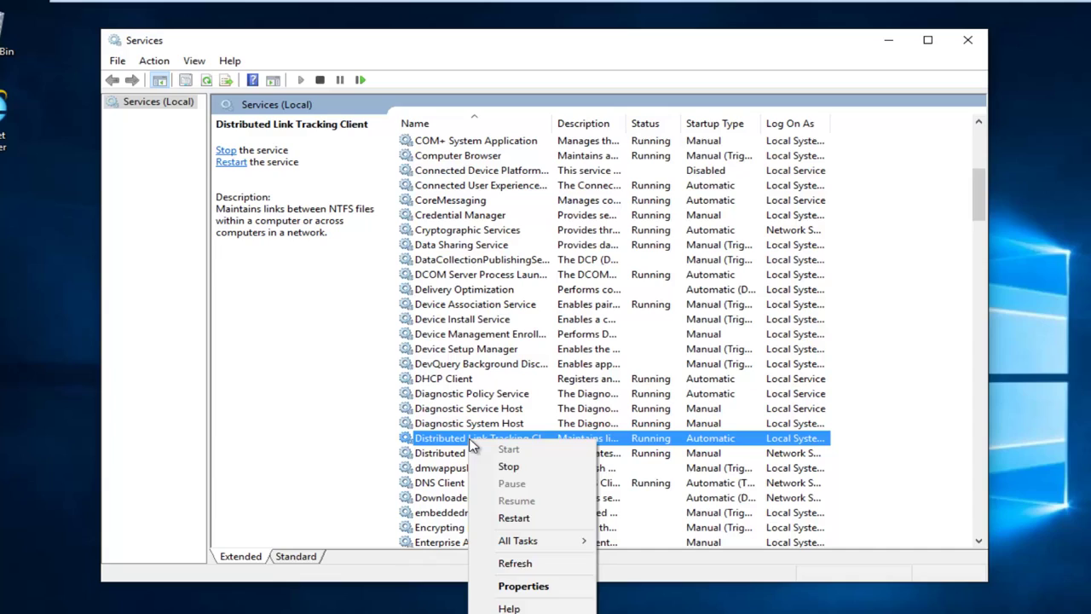
click(521, 585)
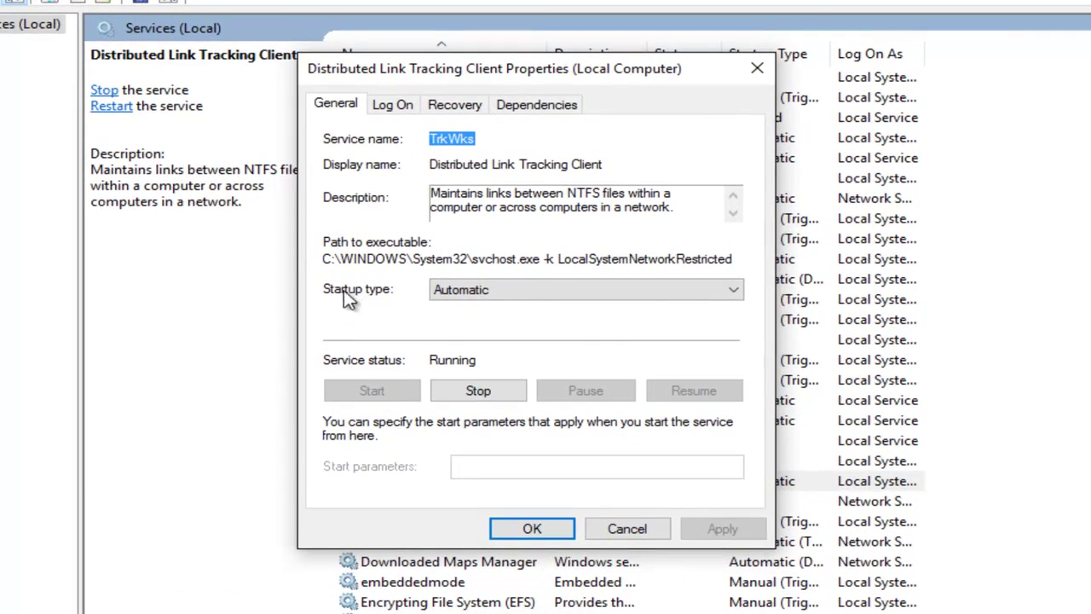
click(735, 291)
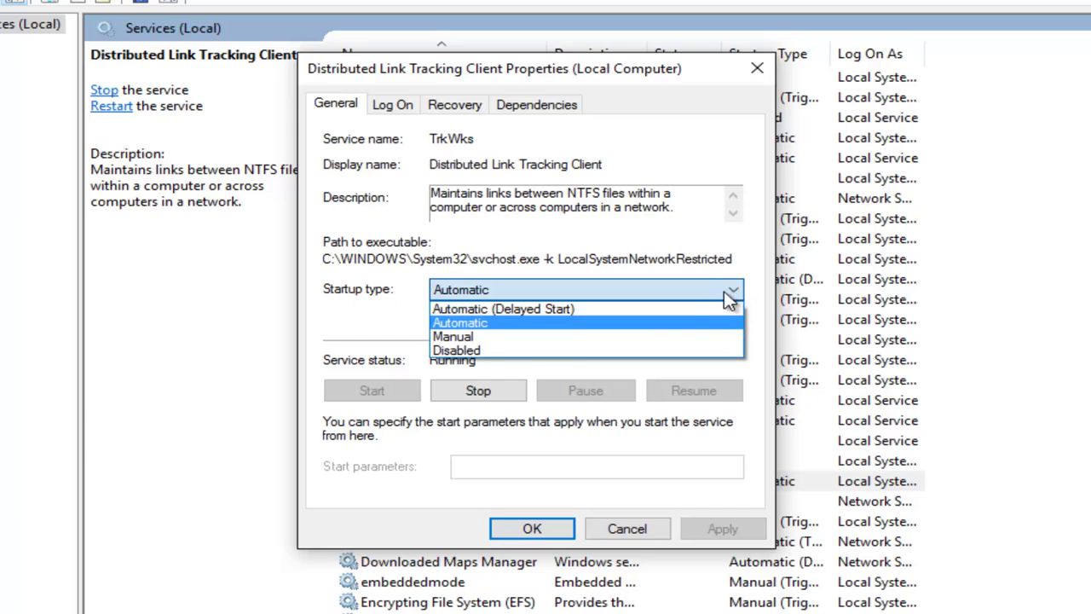
click(454, 351)
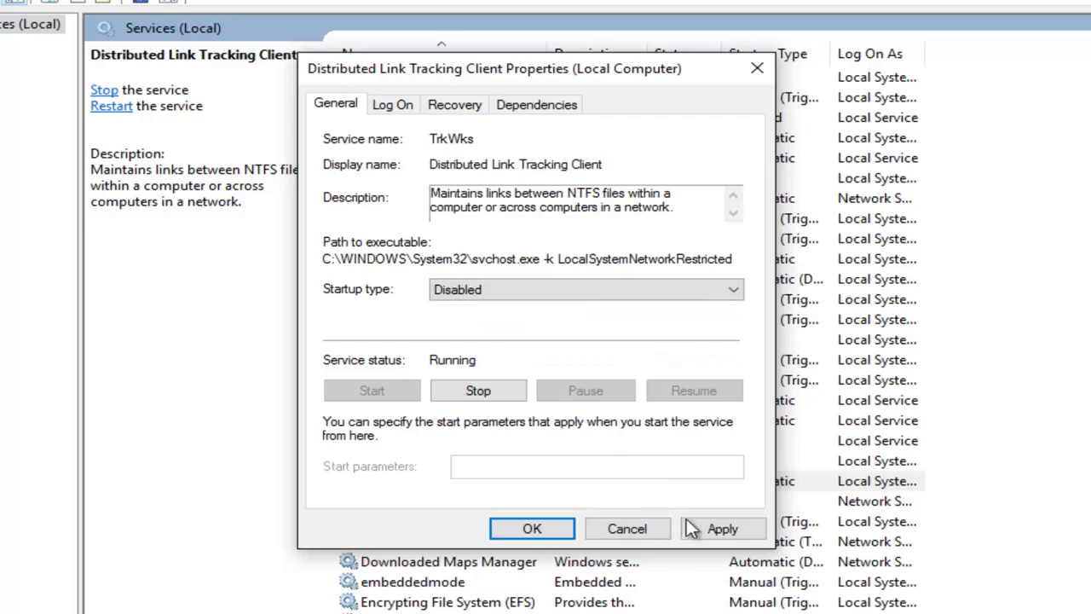
click(720, 529)
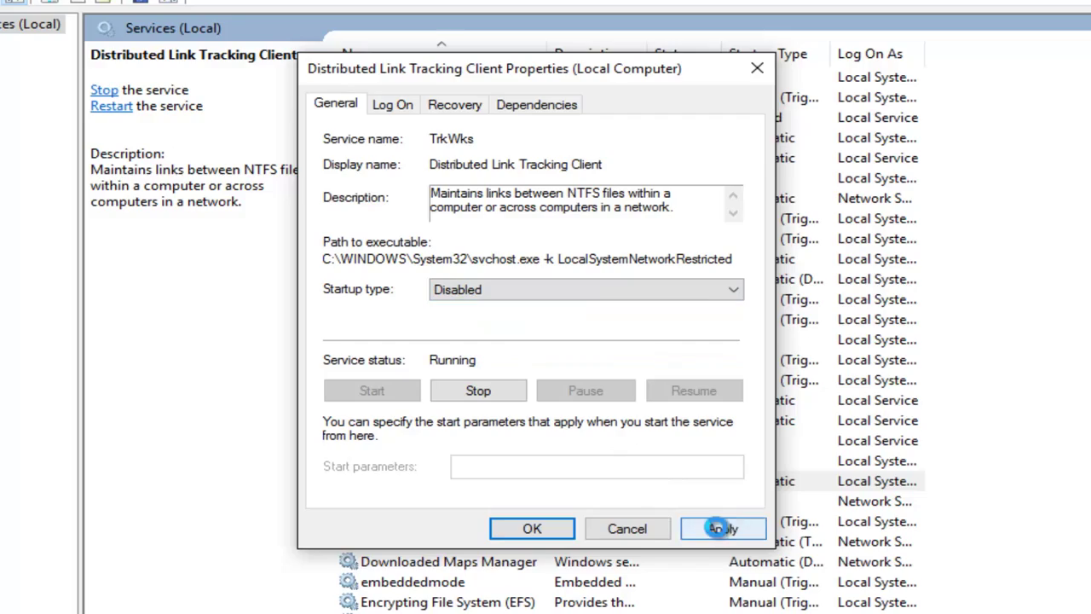
click(526, 532)
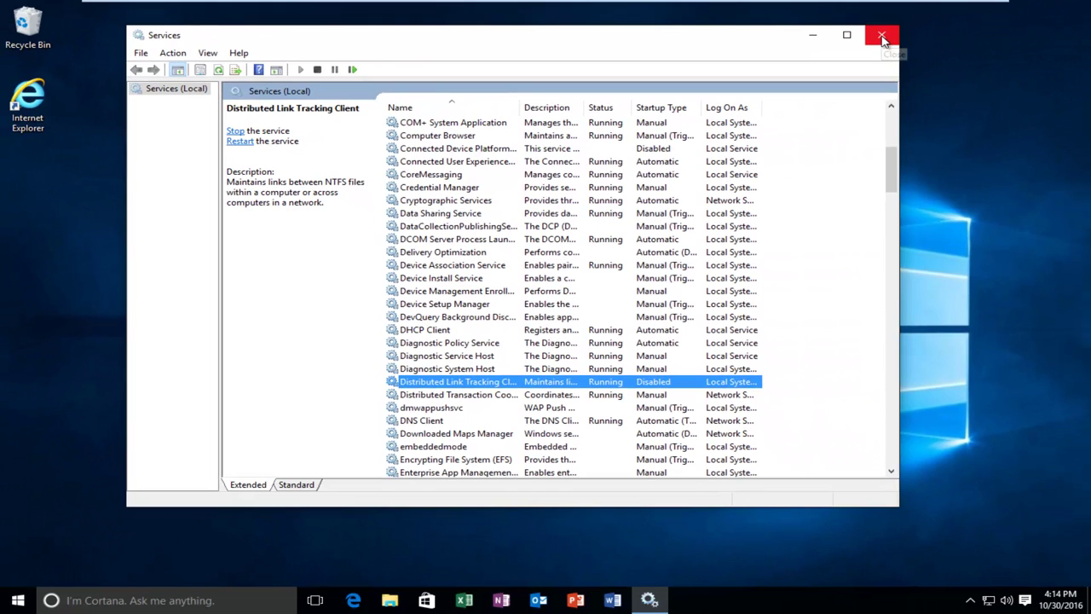
- Close Services and launch Command Prompt (Admin) from the Start right-click menu, accepting UAC
click(883, 37)
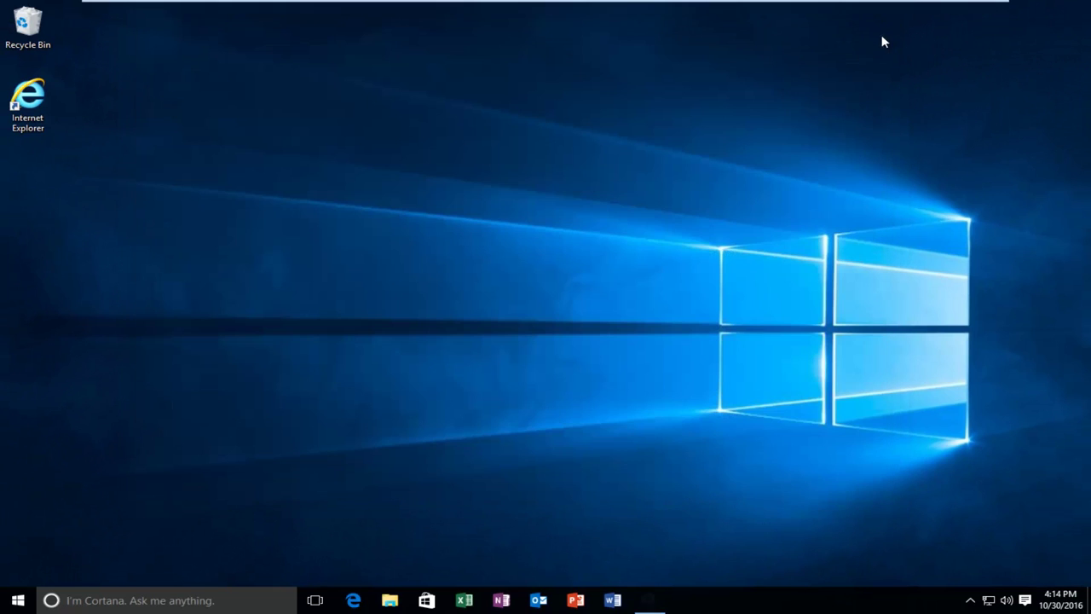
right_click(32, 601)
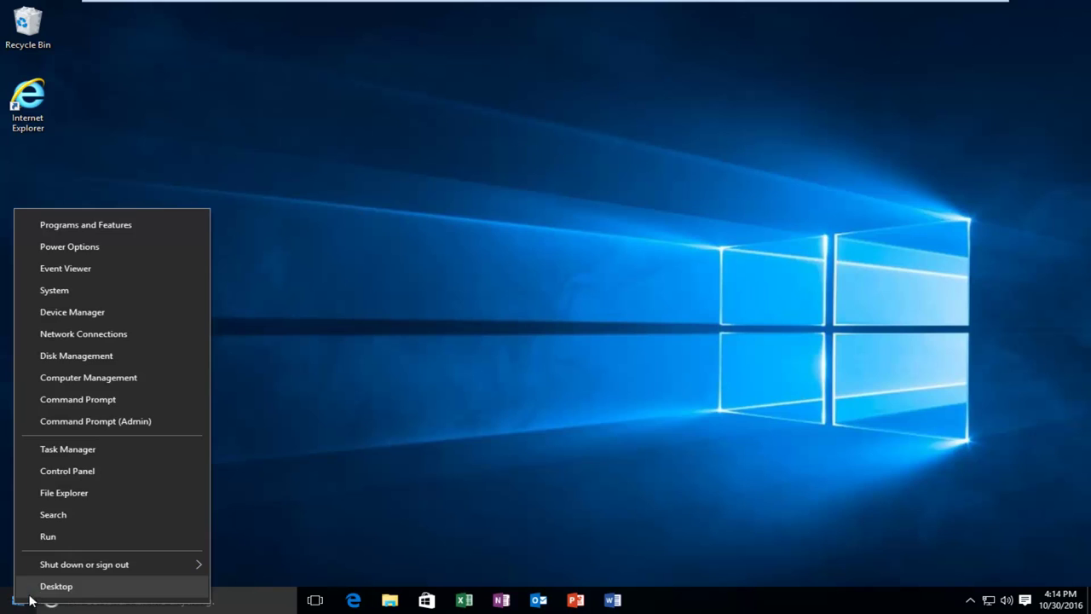
click(101, 421)
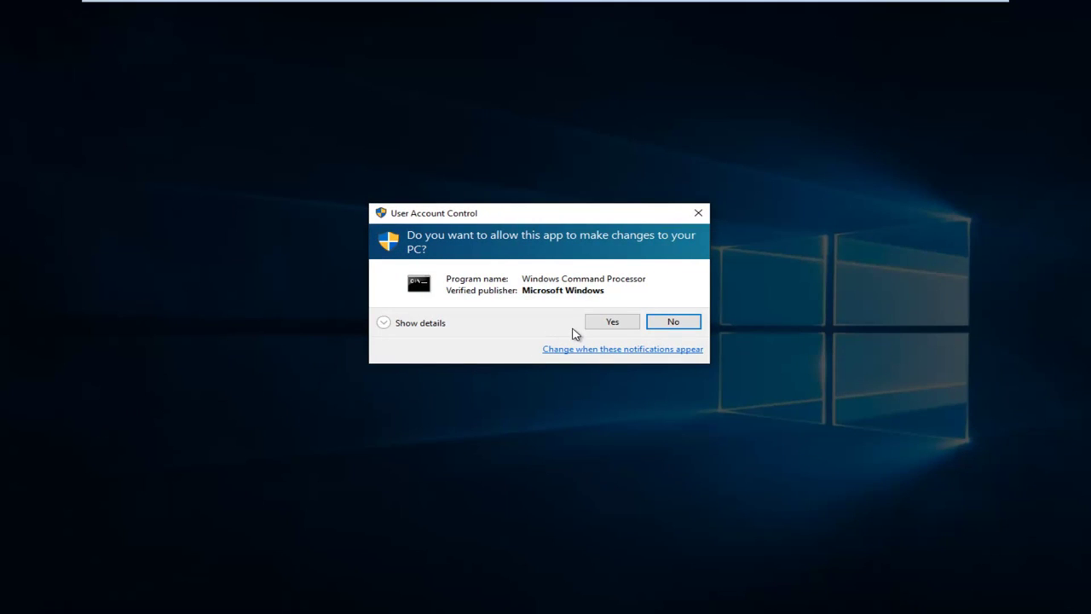
click(616, 324)
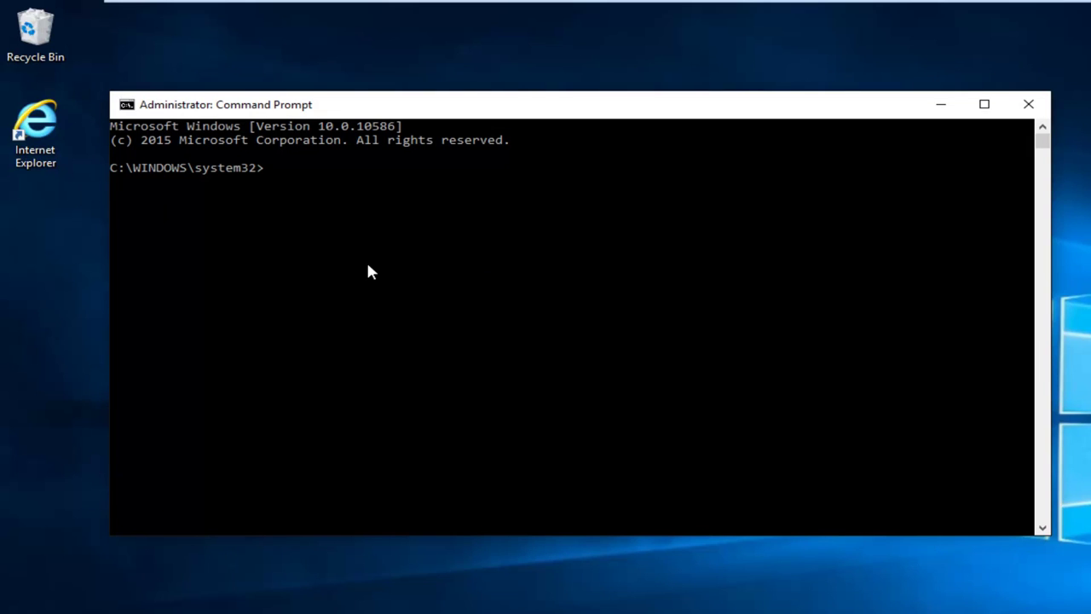
- Switch to drive T: and enter rmdir "System Volume Information" /s without running it
text(T:)
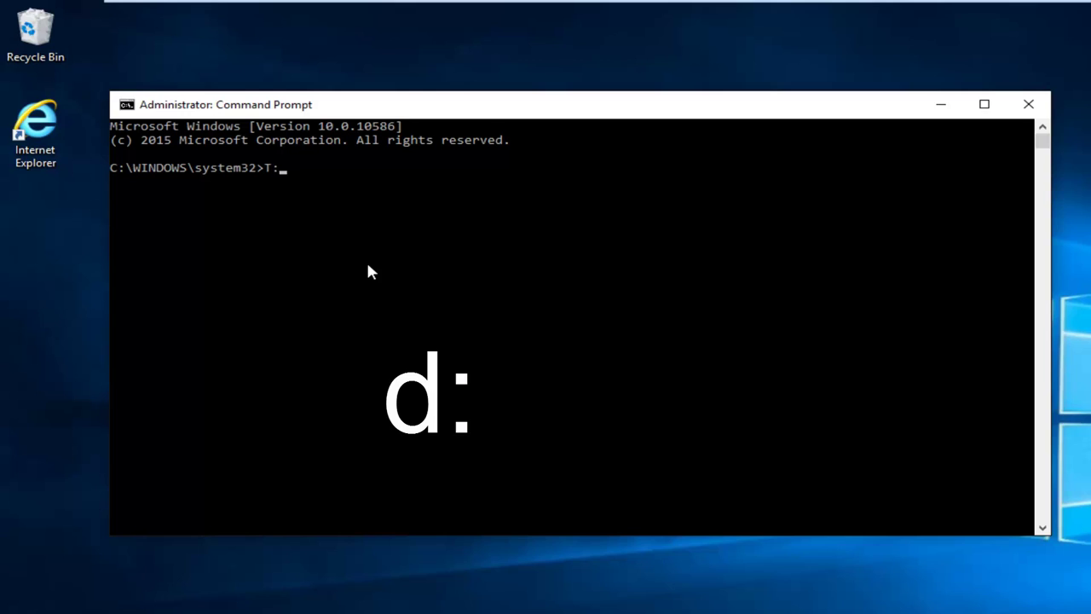
key(Return)
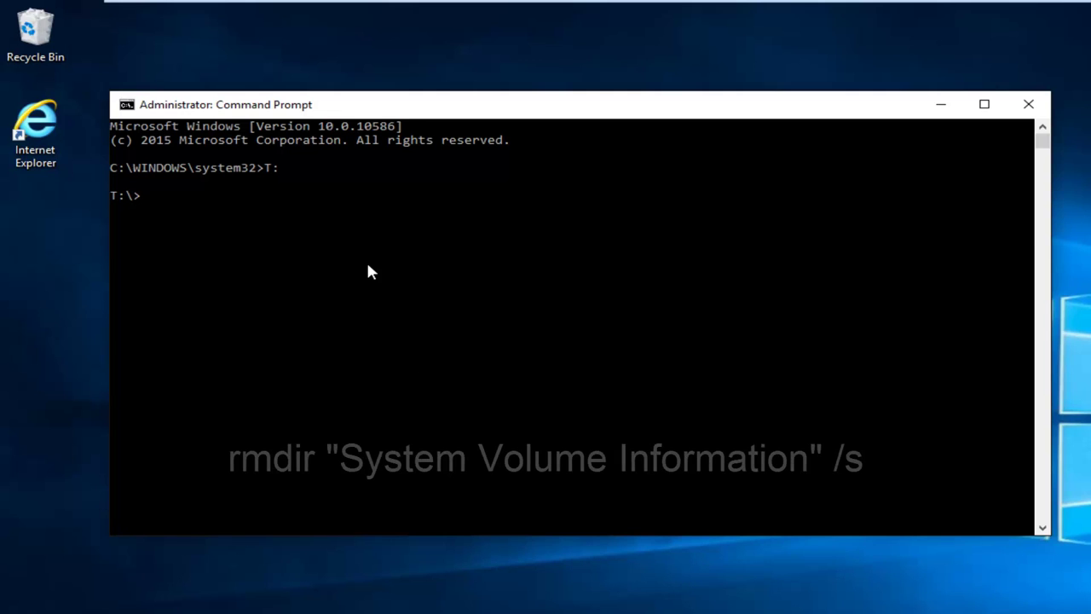
text(rmdir)
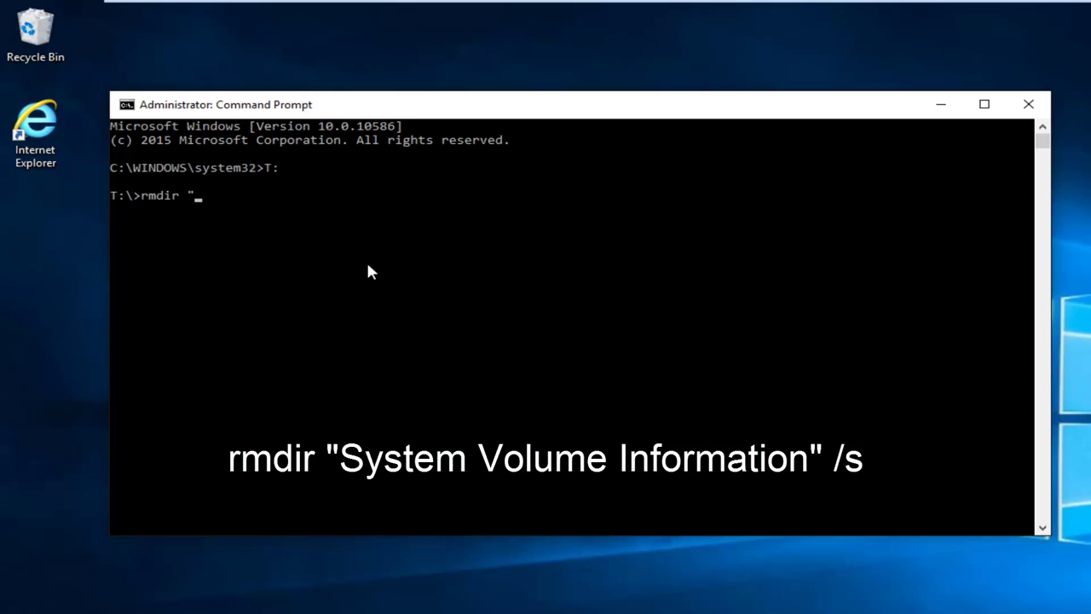
text("System Volum)
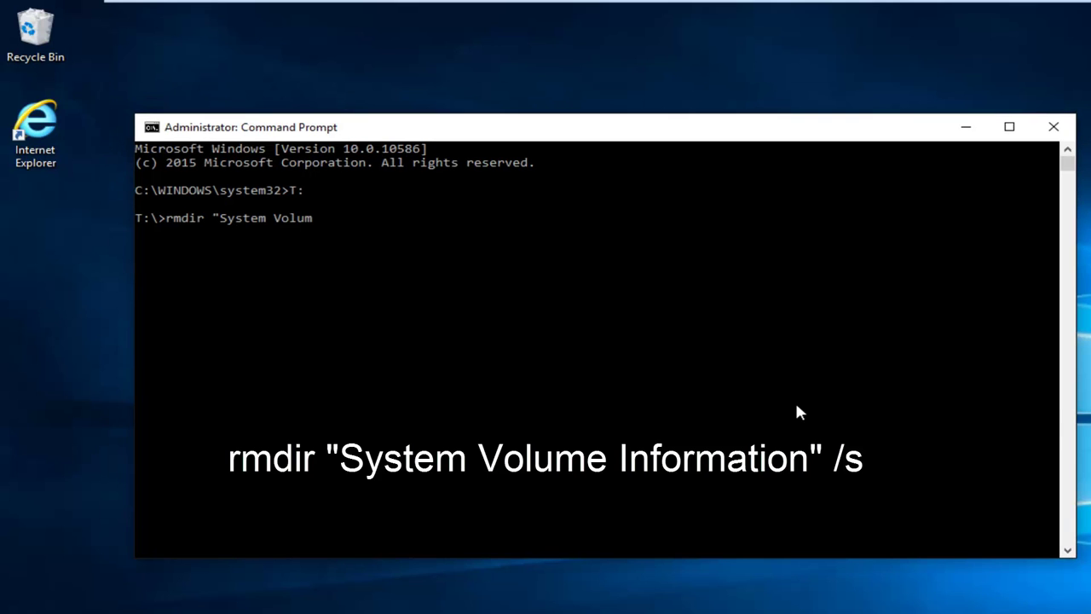
text(e Information")
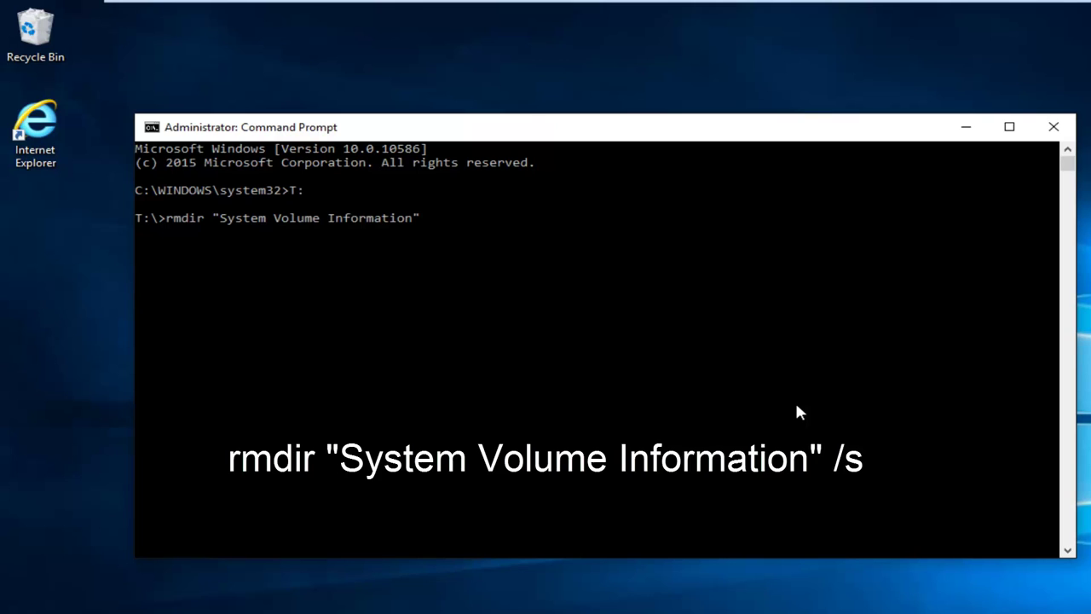
text(/s)
- Run the rmdir command and answer y to the Are you sure (Y/N) prompt
key(Return)
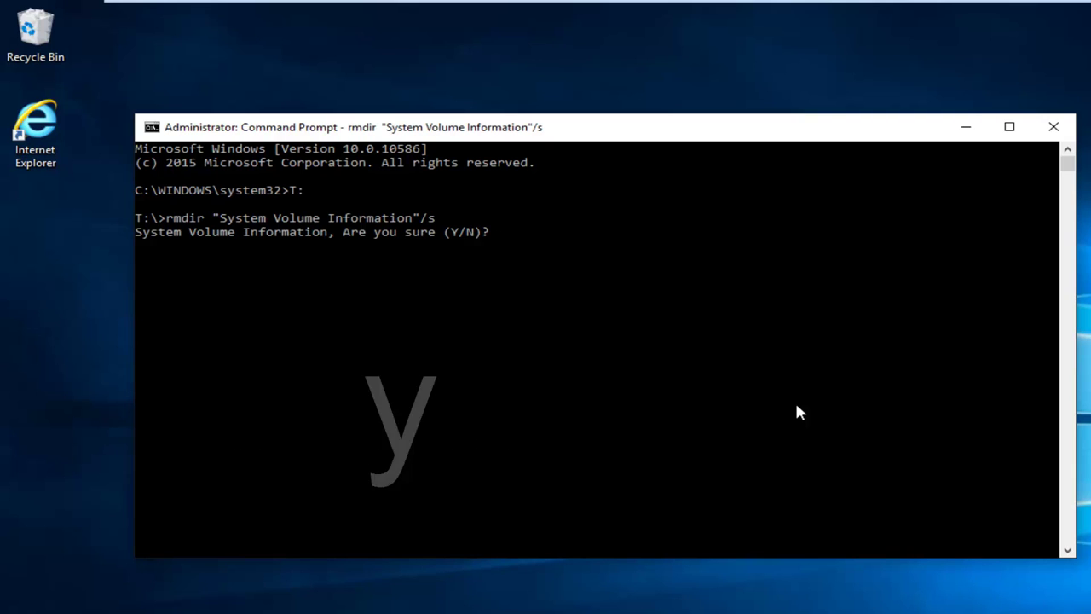
text(y)
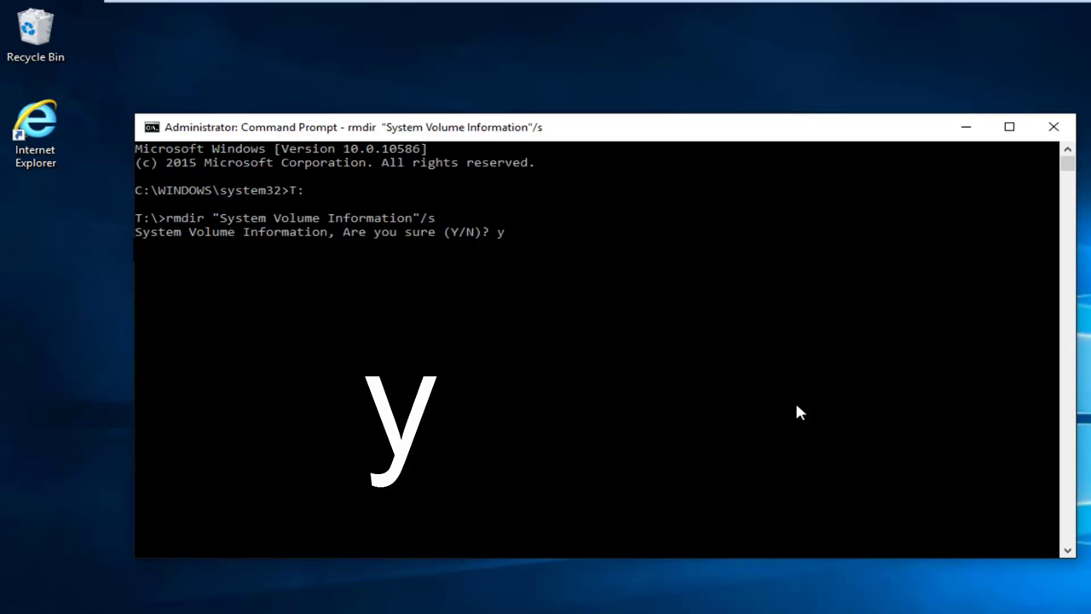
key(Return)
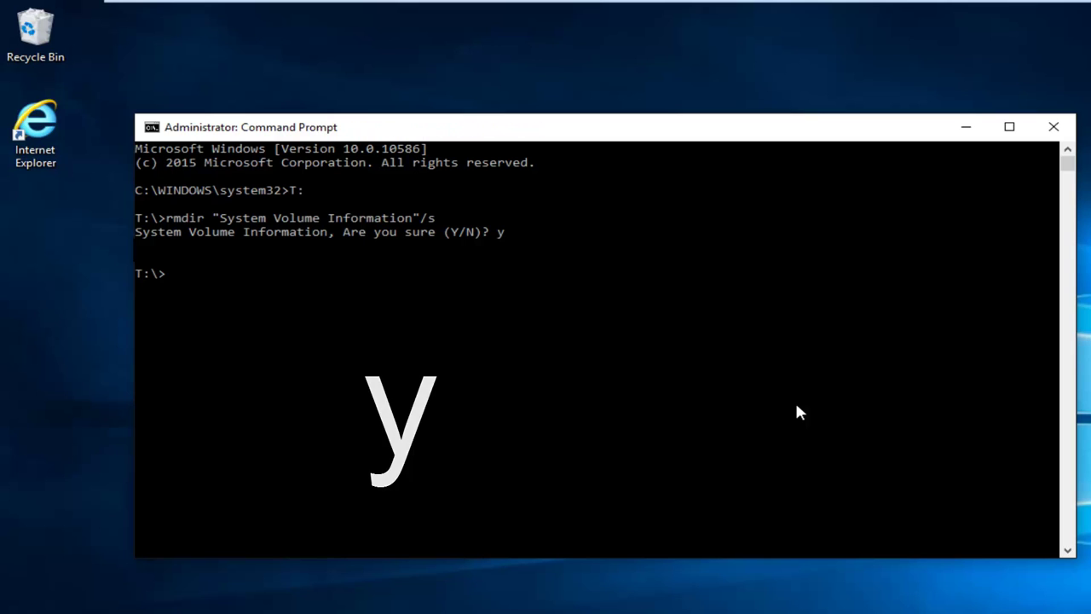